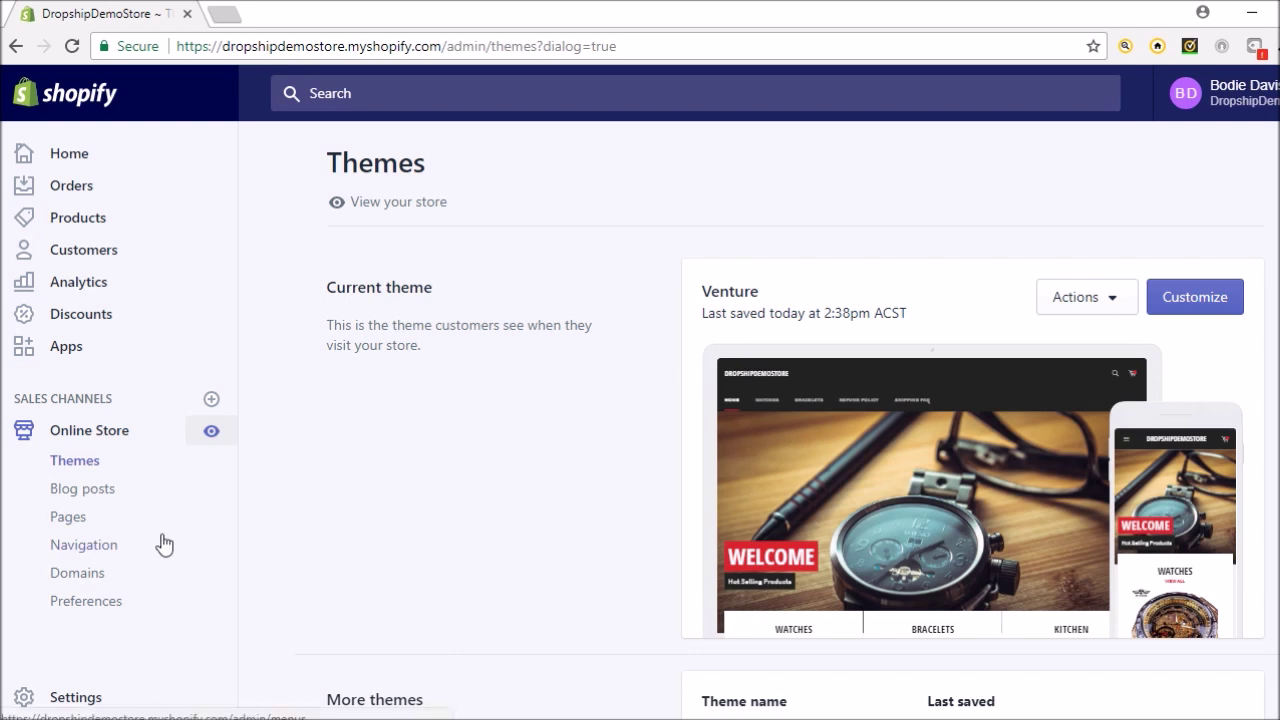
Start a new page titled 'Contact Us' and place the cursor in its empty Content box
click(86, 521)
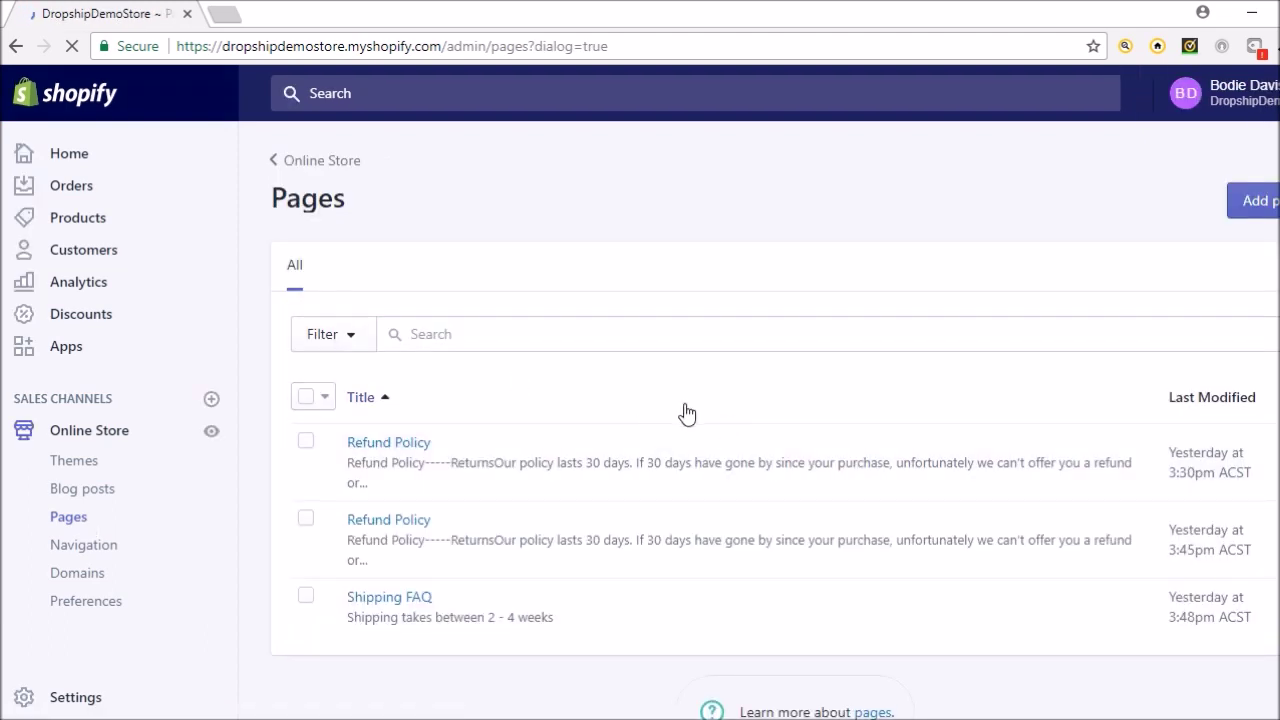
click(1270, 205)
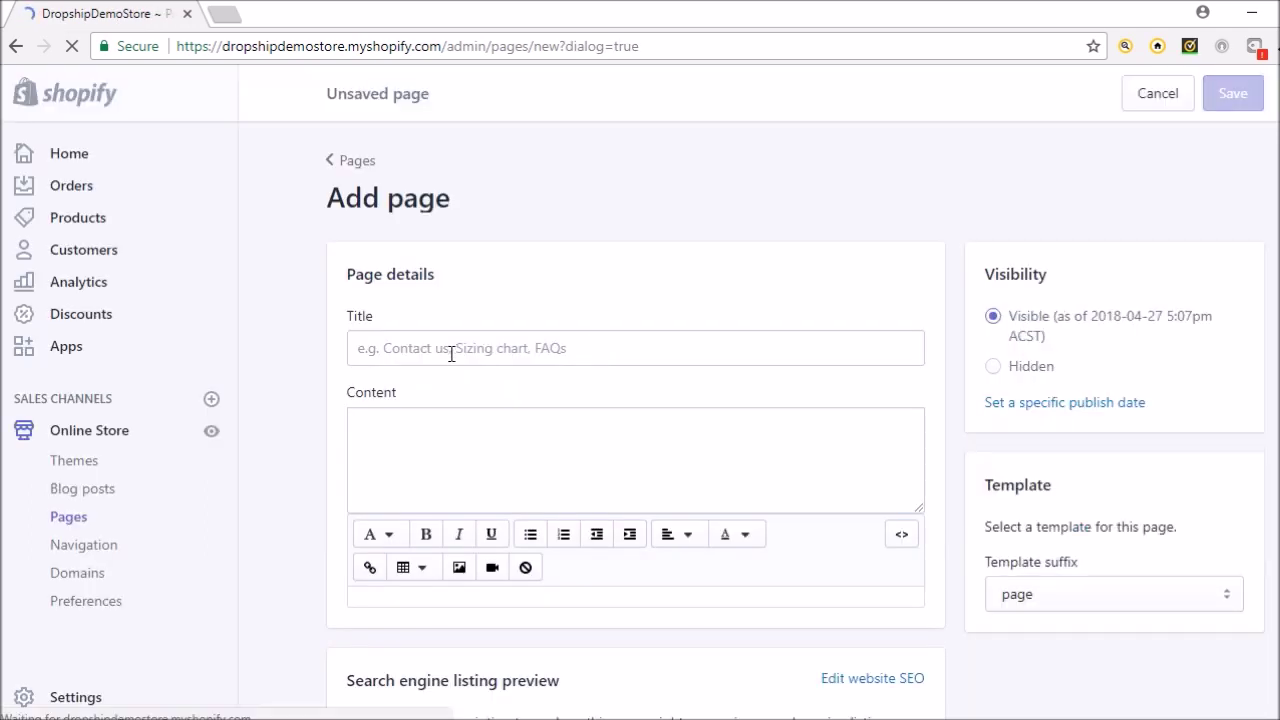
click(451, 354)
text(Co)
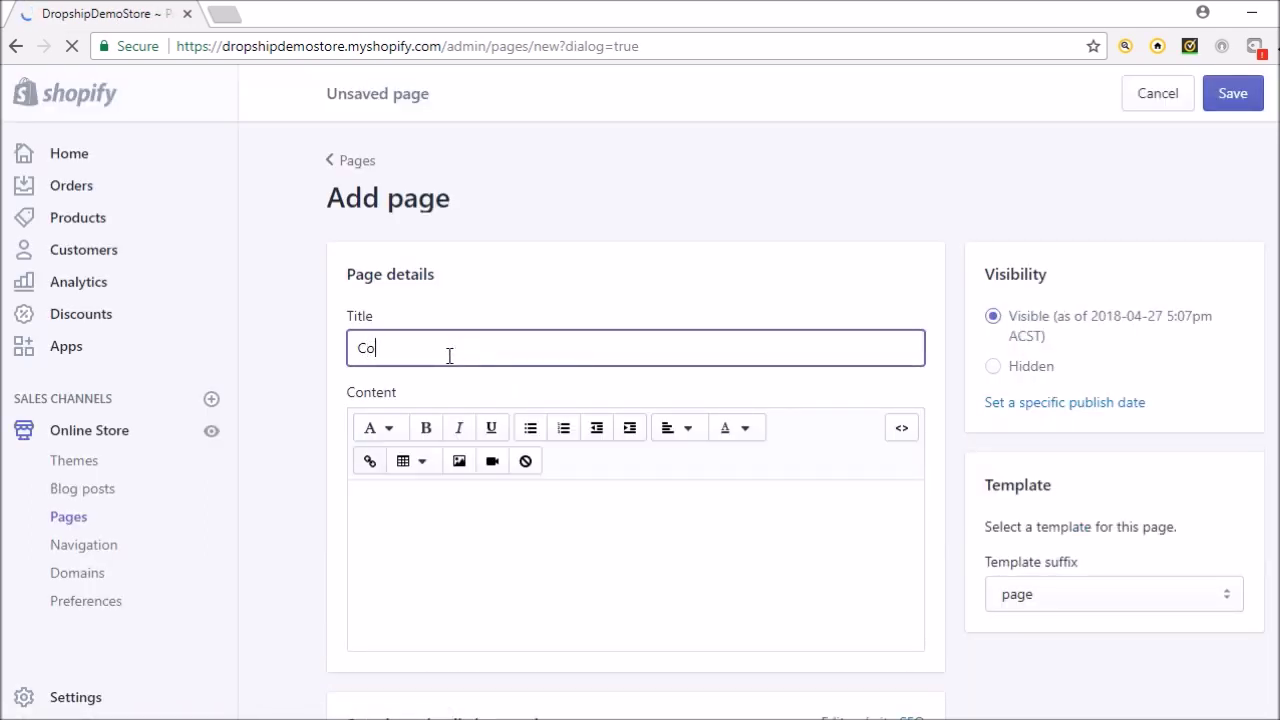
text(ntact Us)
click(547, 504)
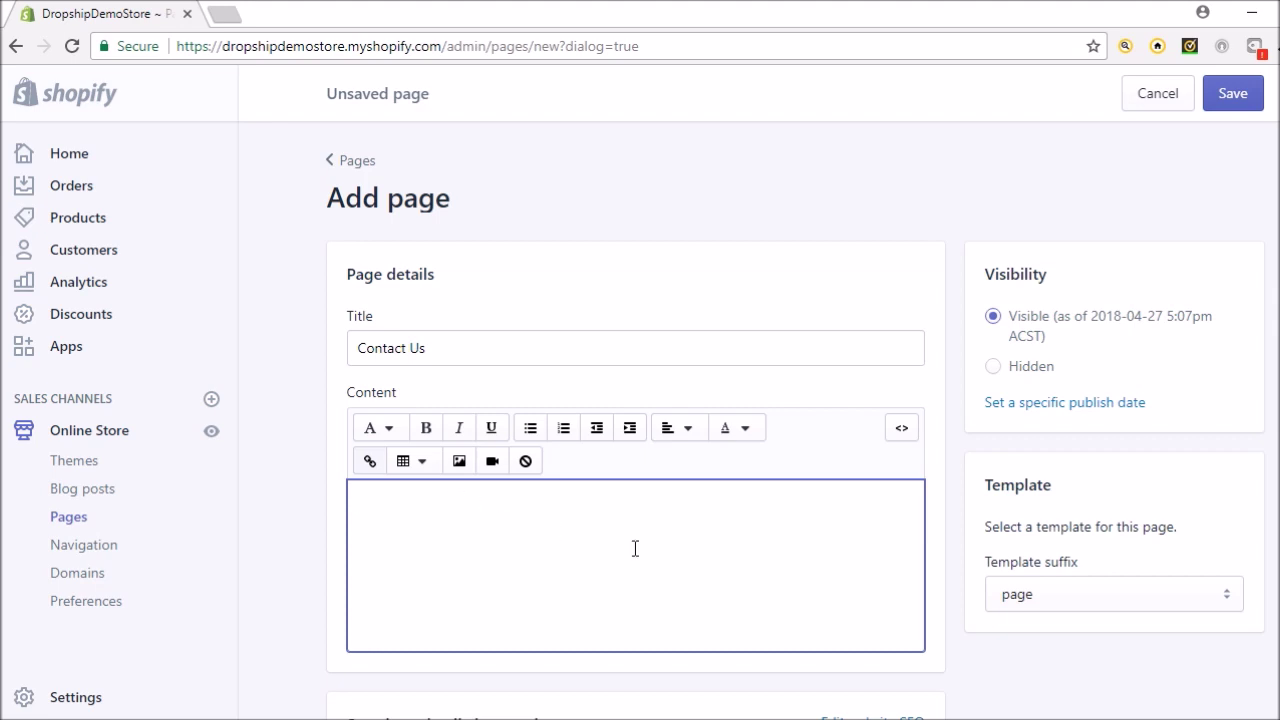
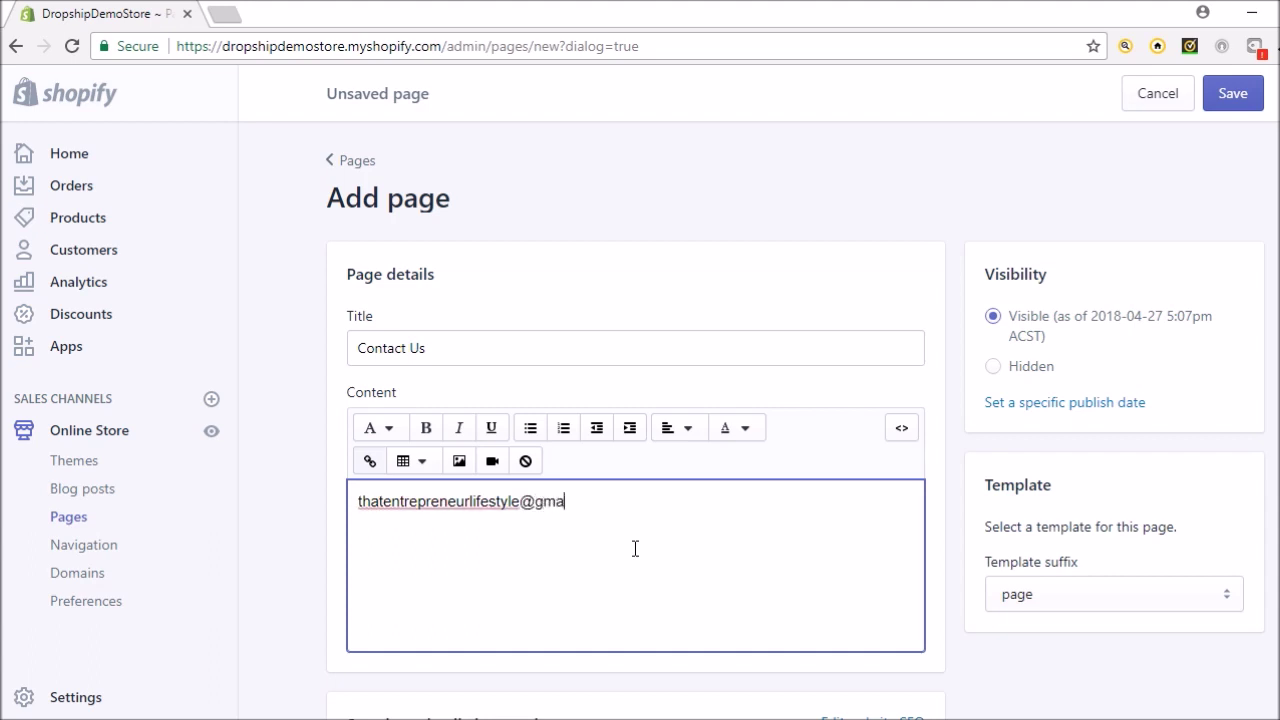
Enter the store's contact e-mail address as the page content, correcting its ending, and save the page
text(.com)
click(1237, 94)
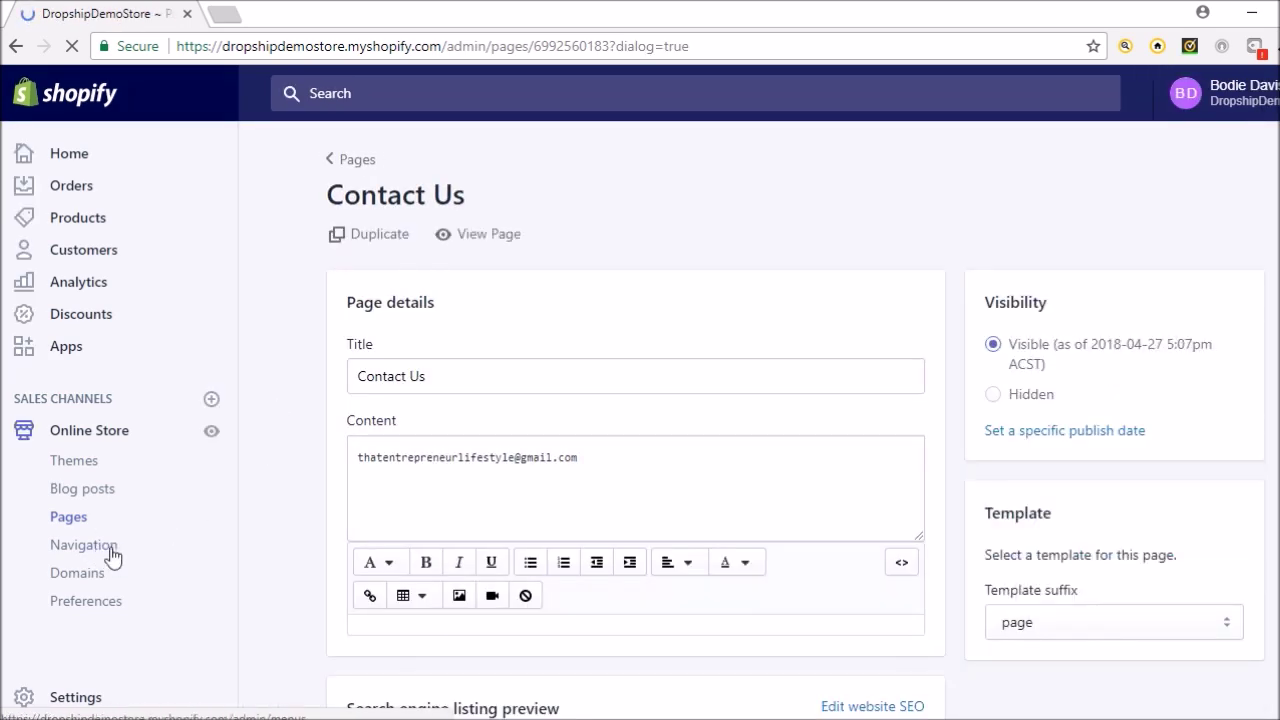
click(104, 553)
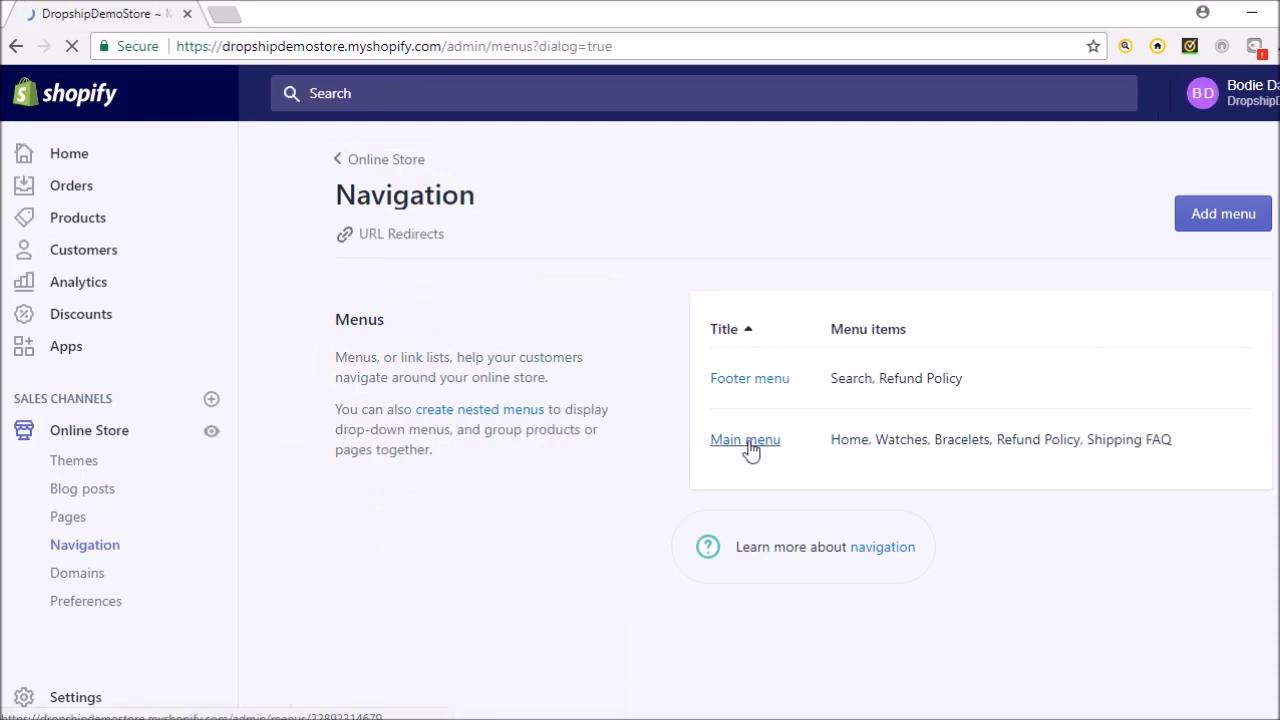
In the Main menu, add a new menu item named 'Contact Us'
click(749, 444)
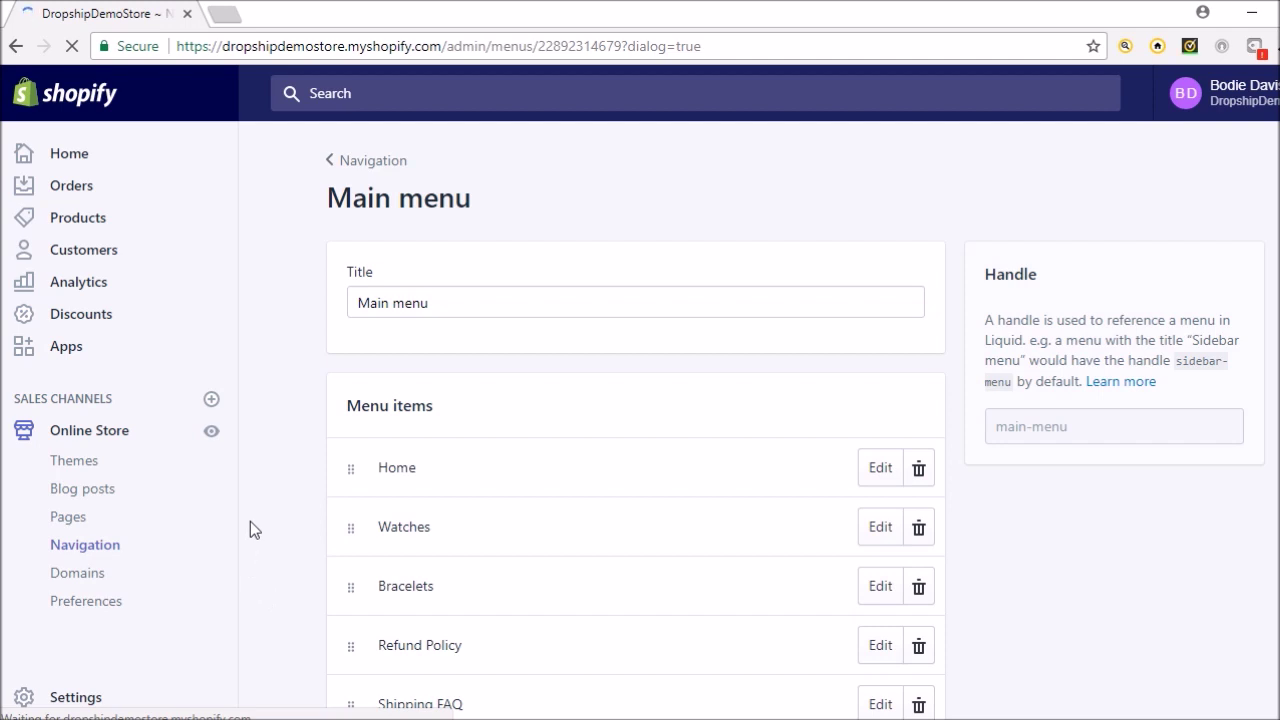
scroll(250, 521, down, 3)
click(405, 597)
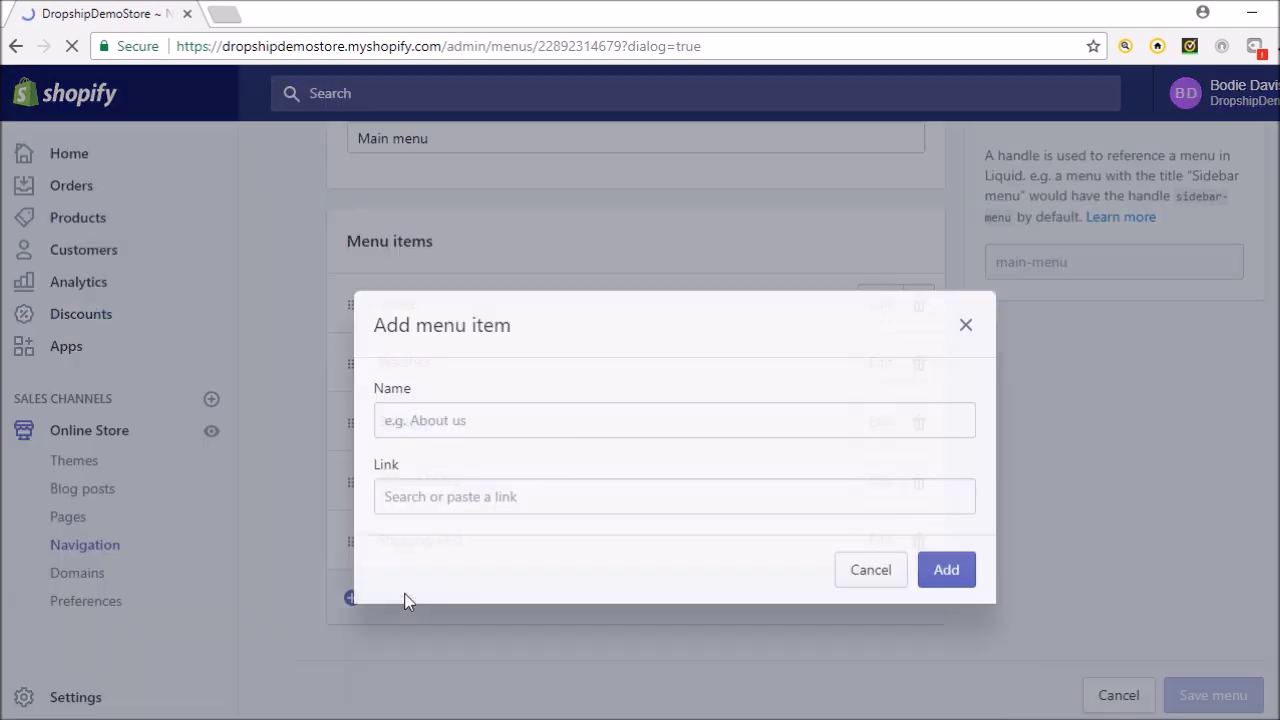
click(455, 405)
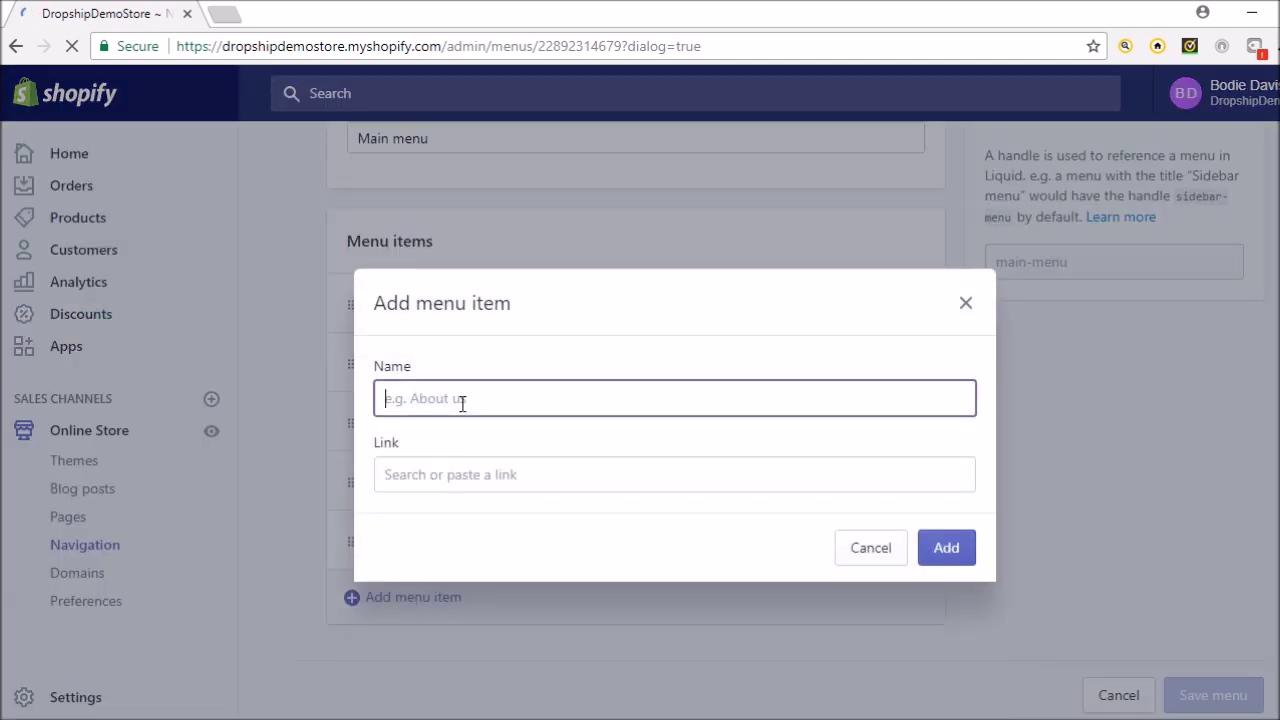
text(Contact Us)
Link the new menu item to the Contact Us page and add it to the menu
click(629, 471)
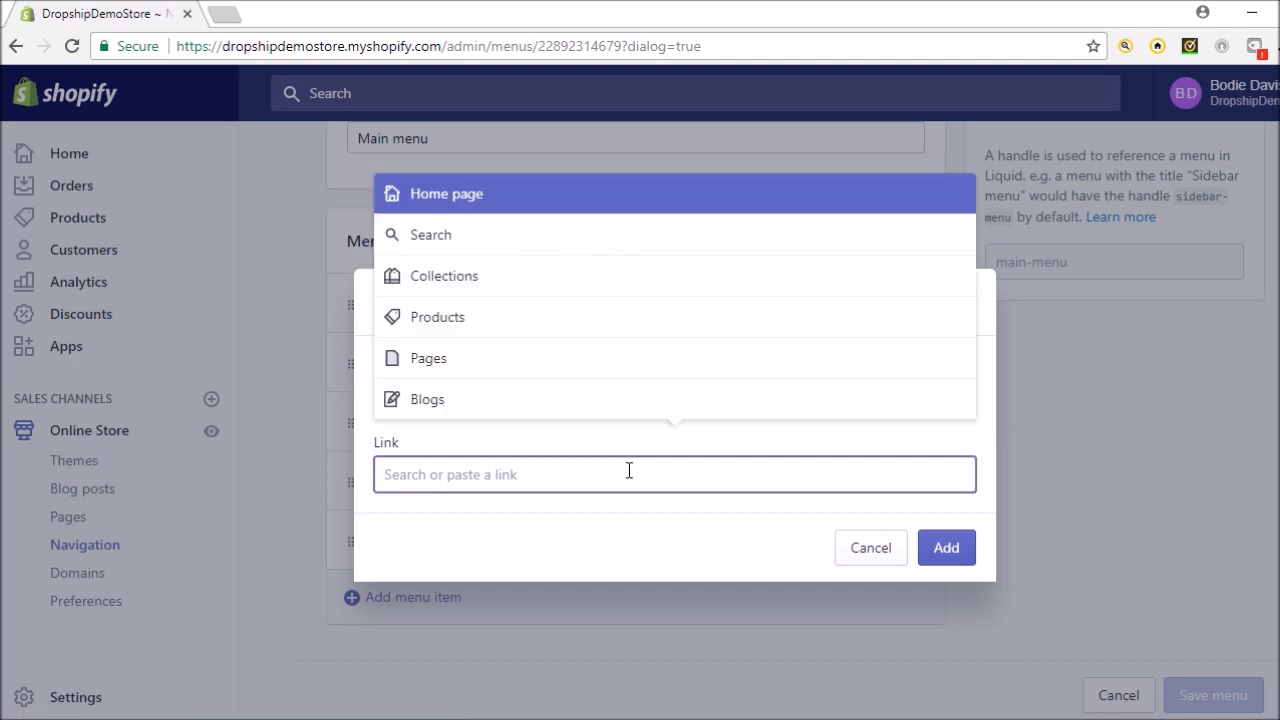
click(527, 367)
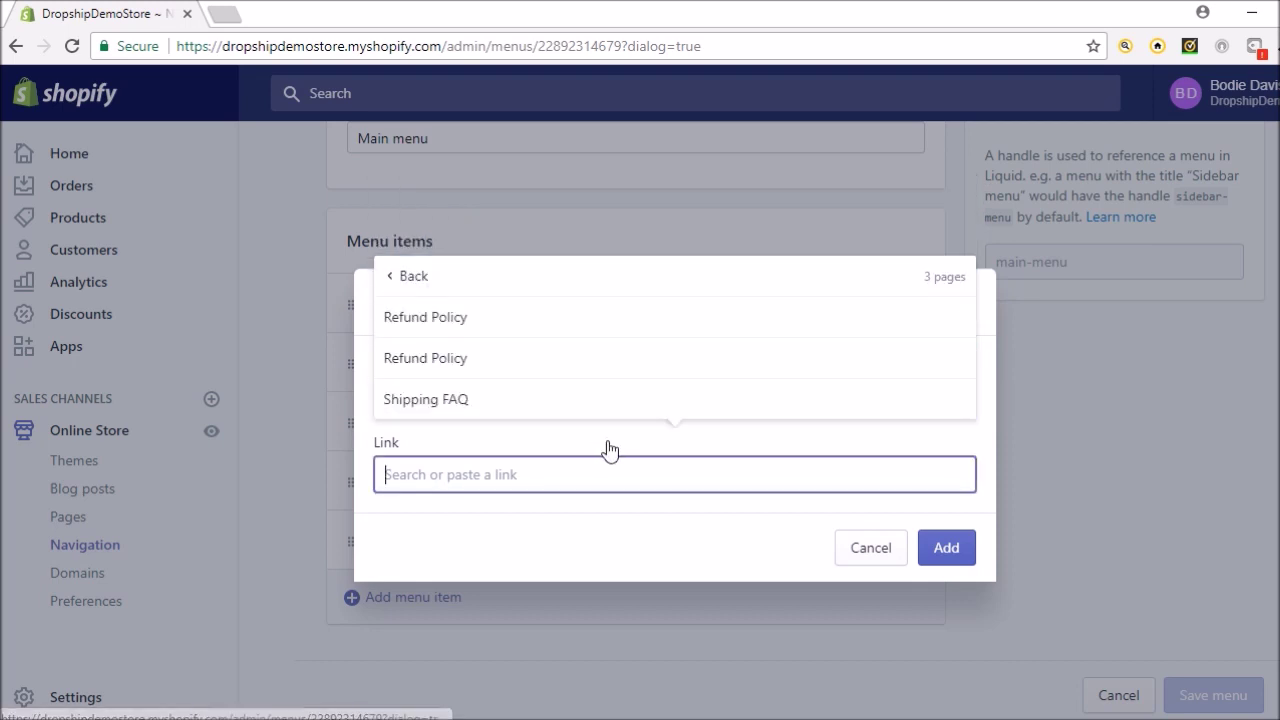
text(co)
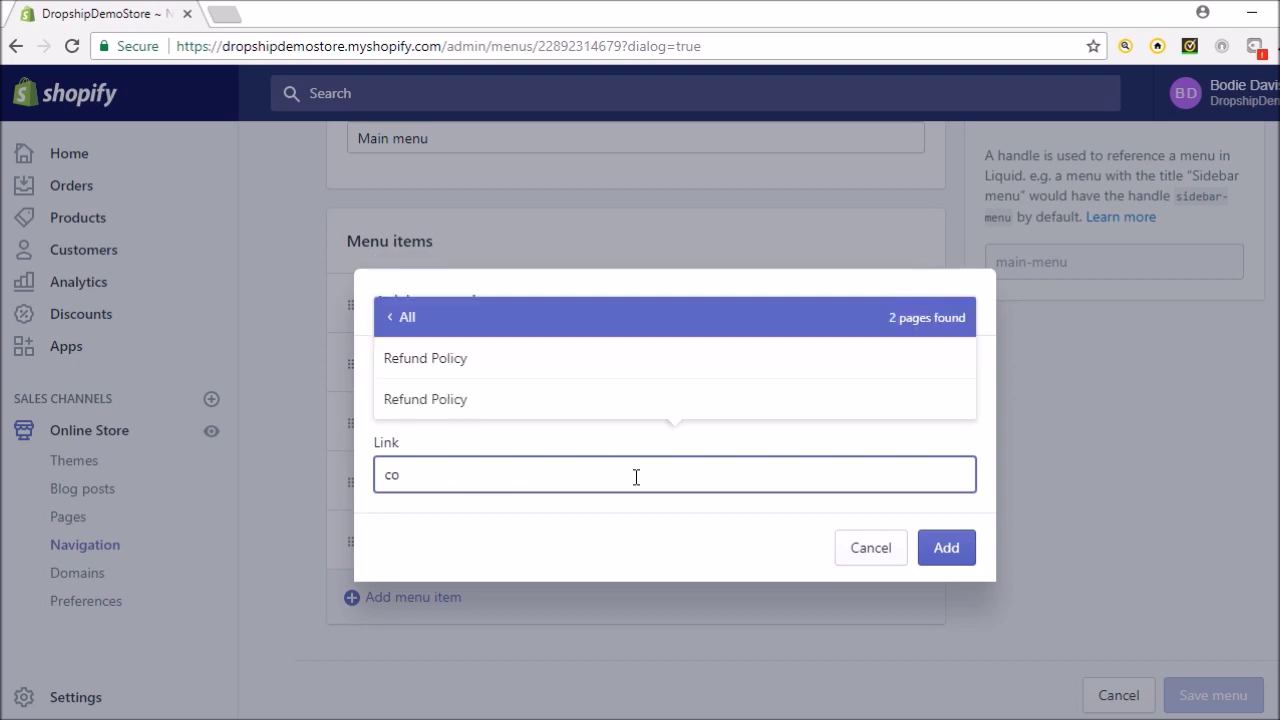
key(BackSpace)
key(BackSpace)
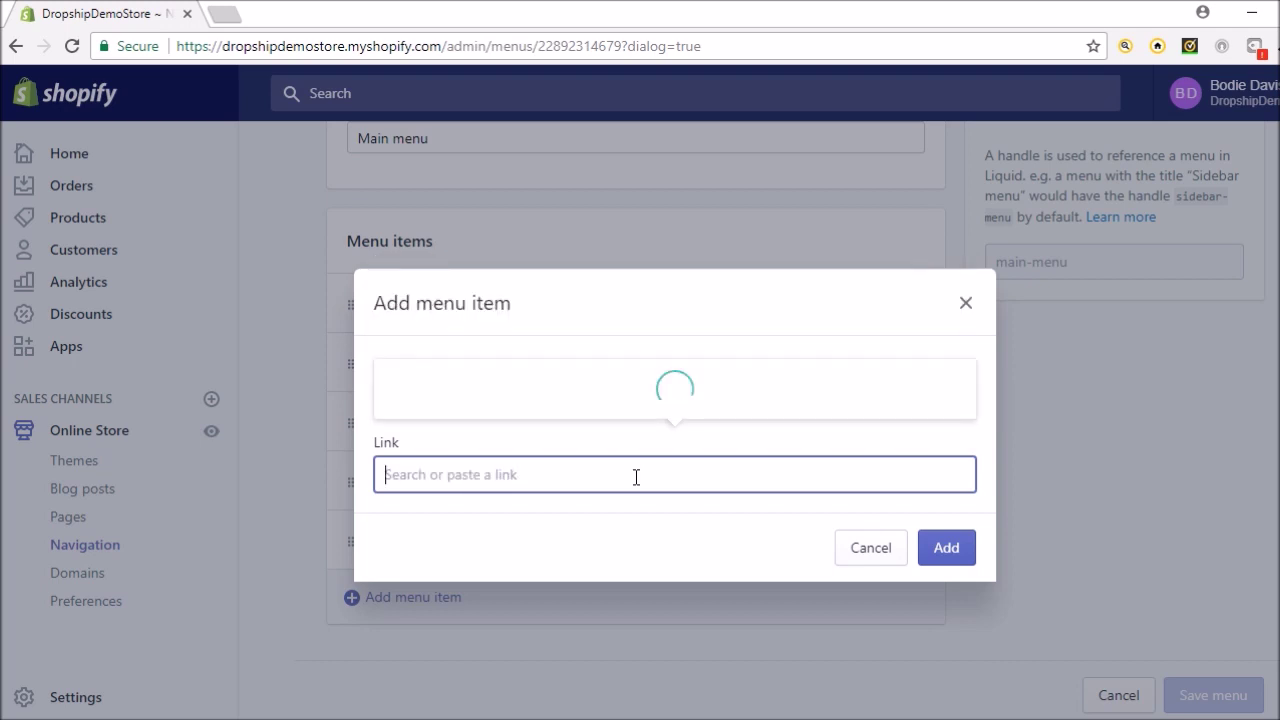
text(C)
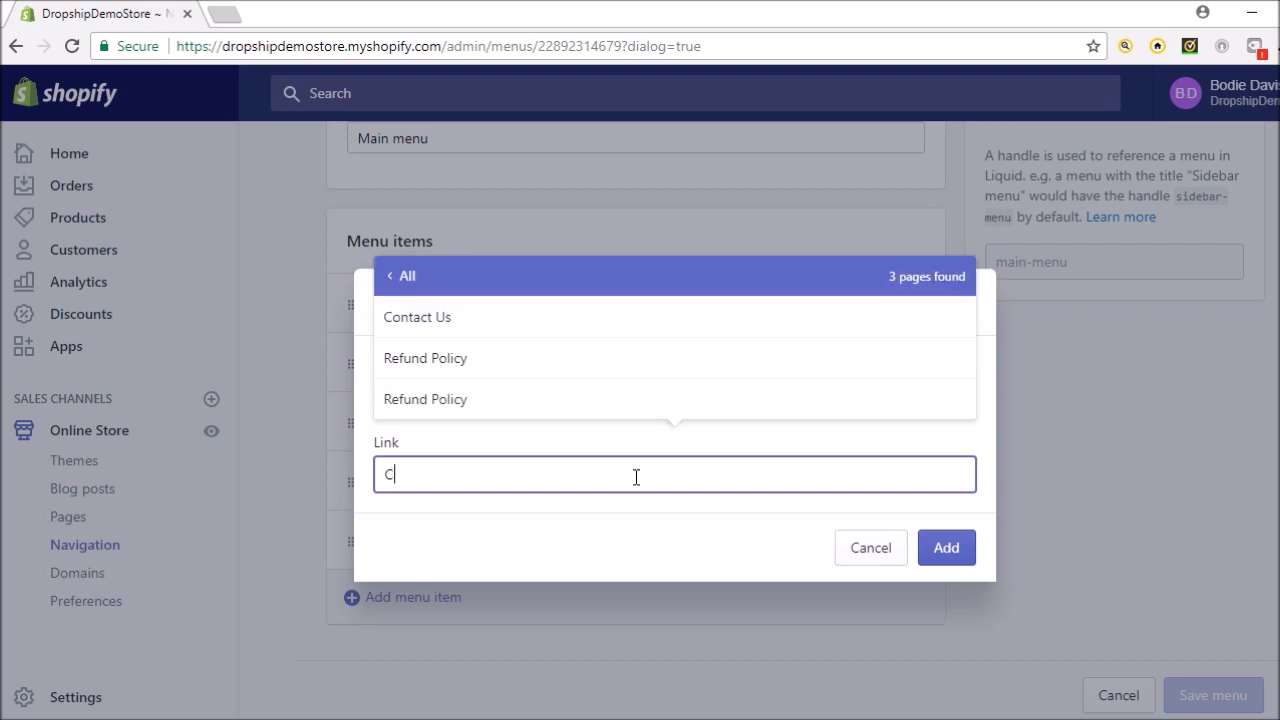
click(660, 314)
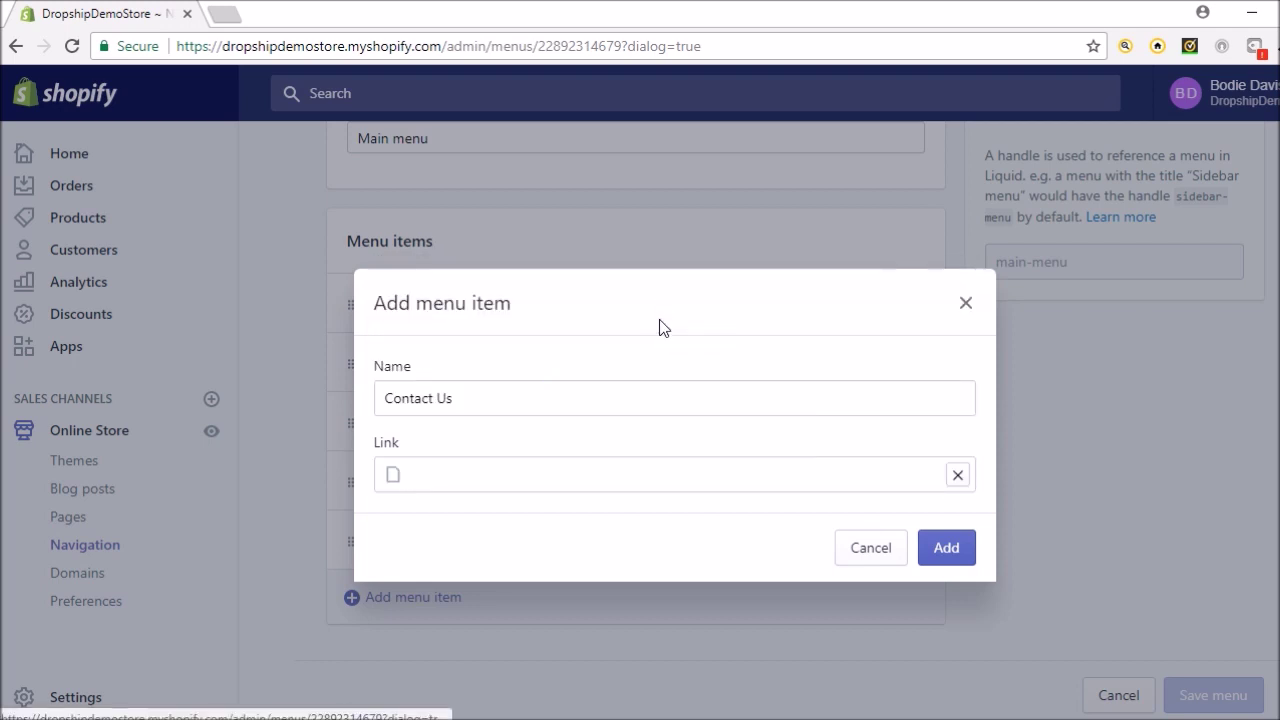
click(944, 556)
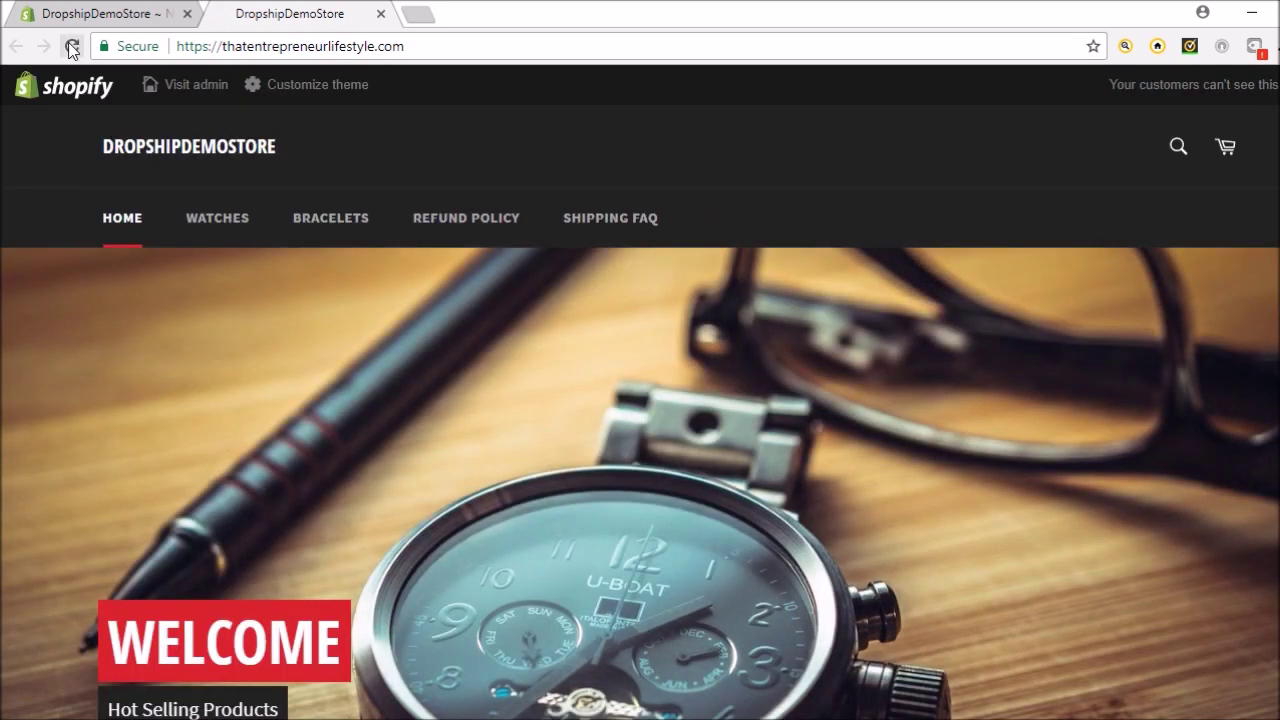
Save the updated Main menu in the admin
click(72, 47)
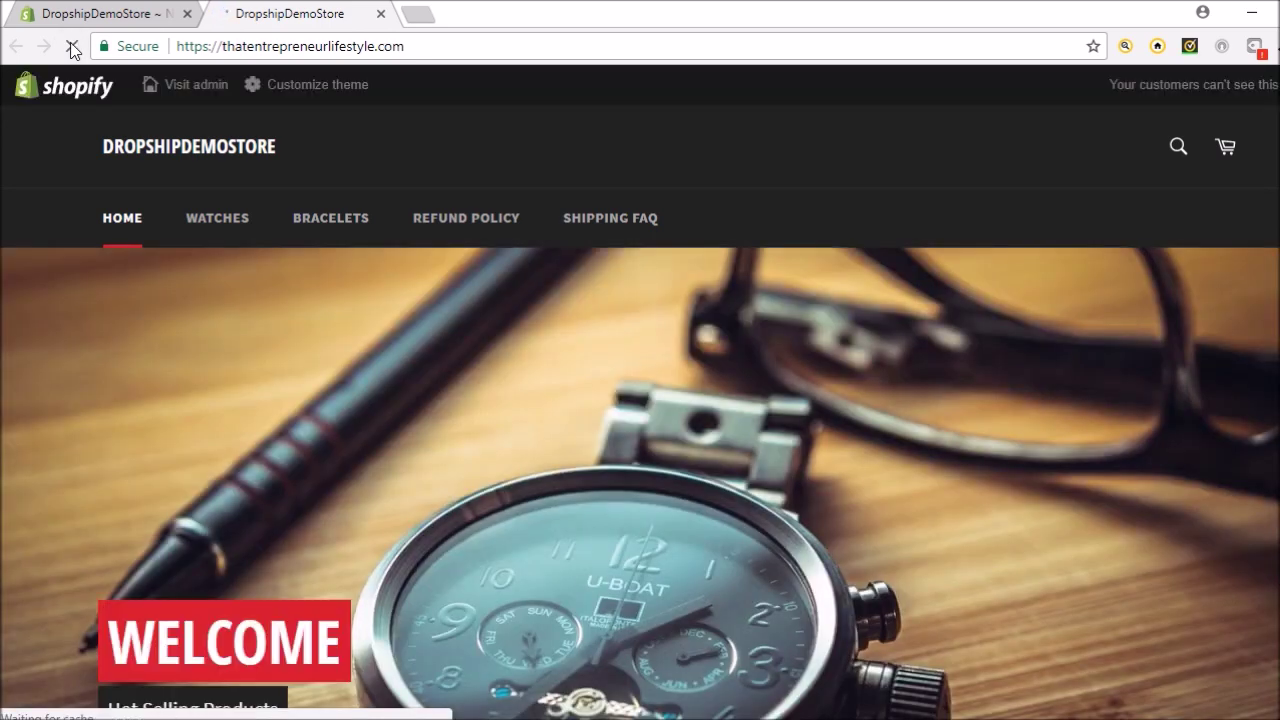
click(110, 18)
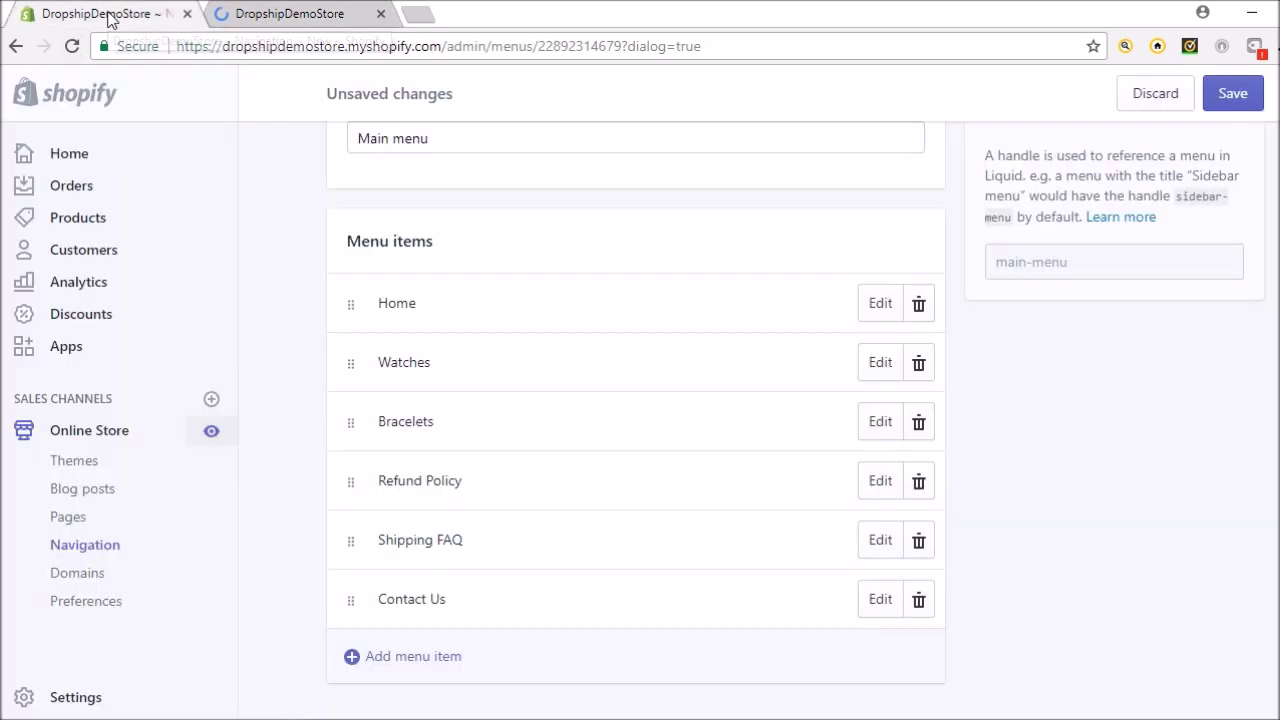
click(1248, 104)
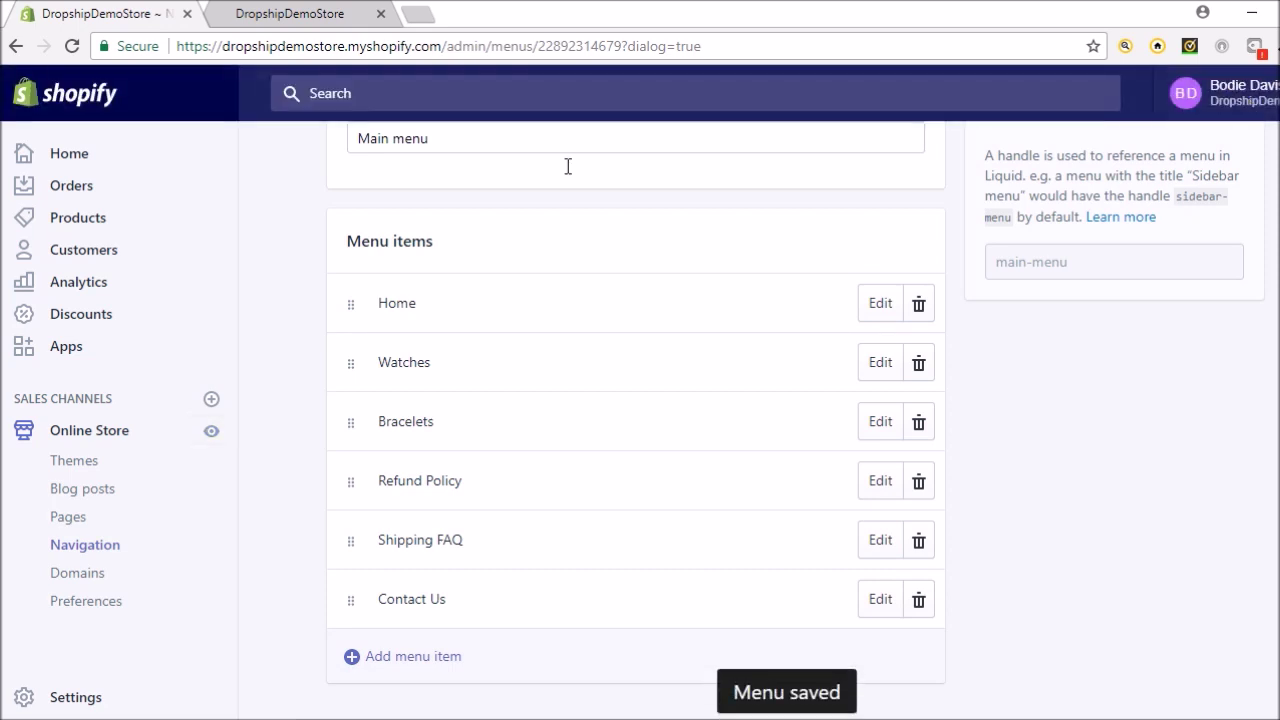
Reload the live storefront and open its new Contact Us page to confirm the e-mail appears
click(300, 26)
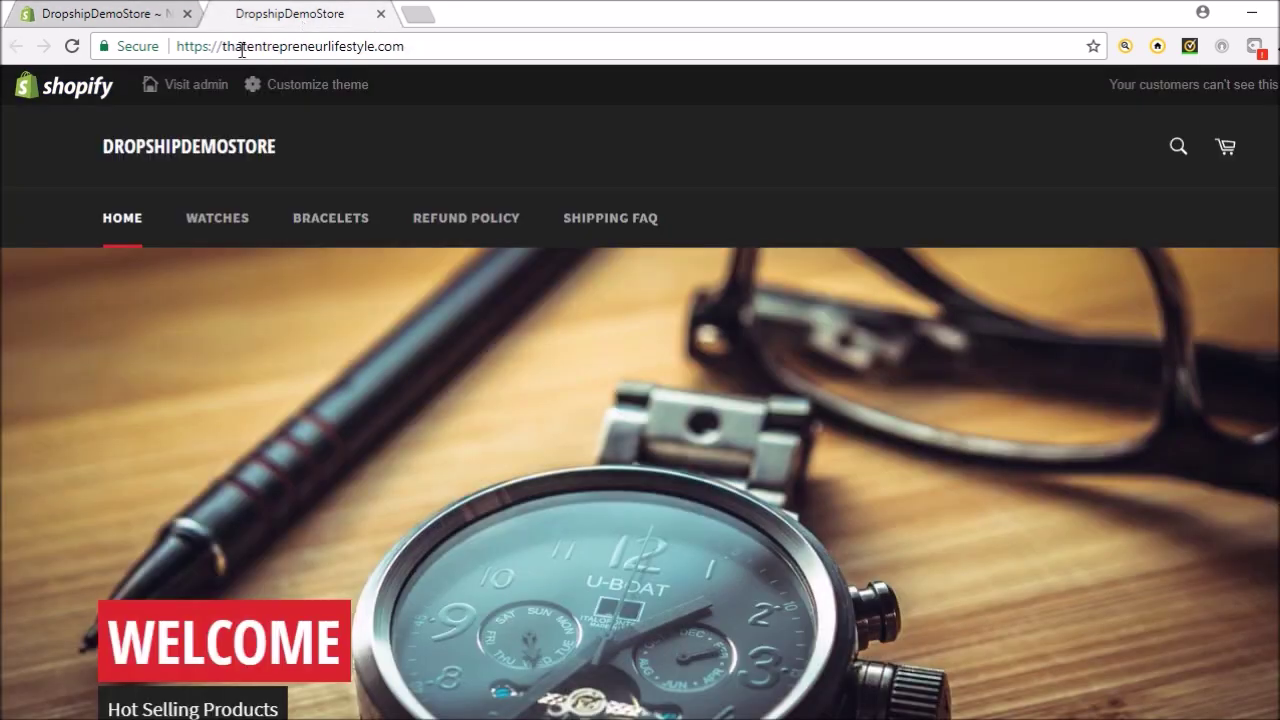
click(74, 46)
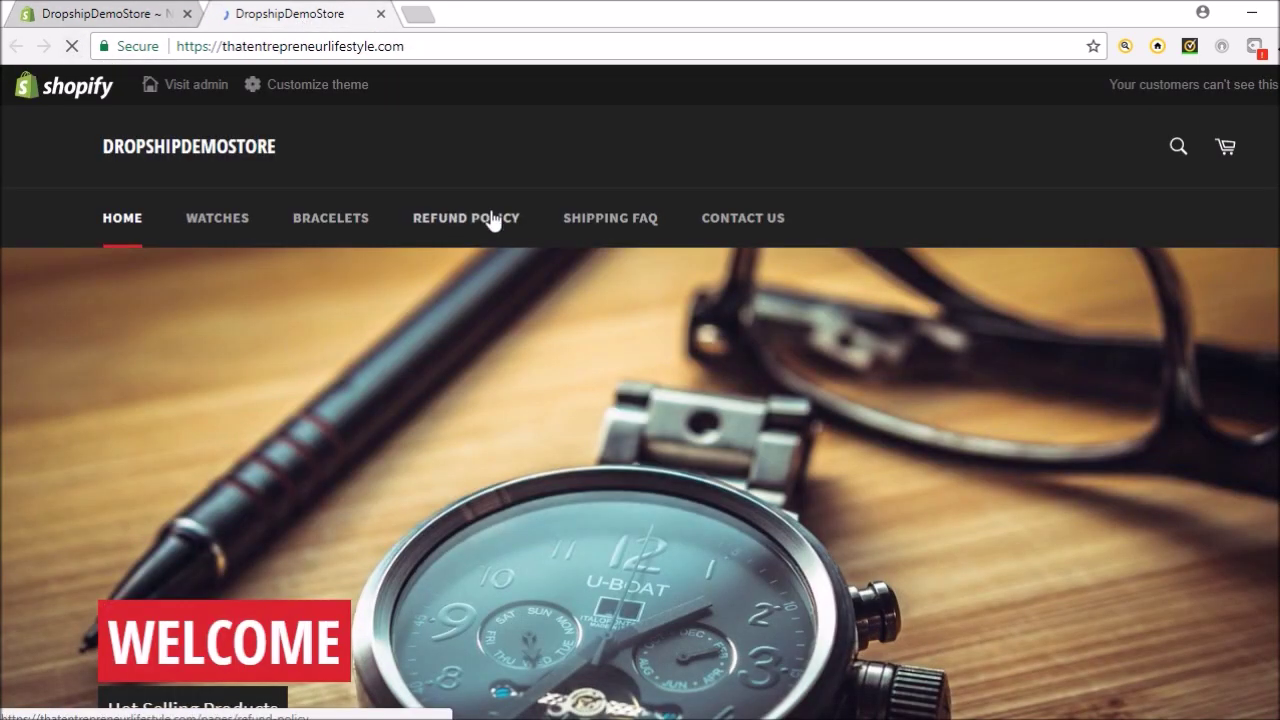
click(738, 230)
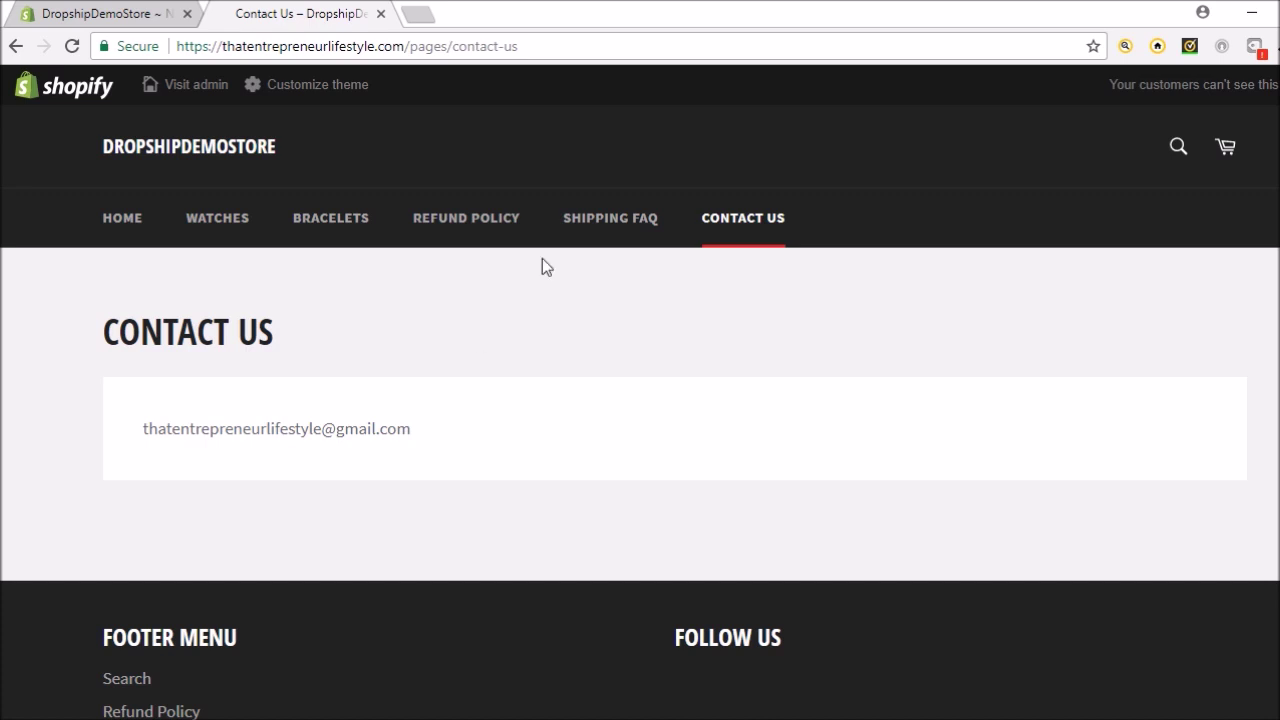
click(612, 228)
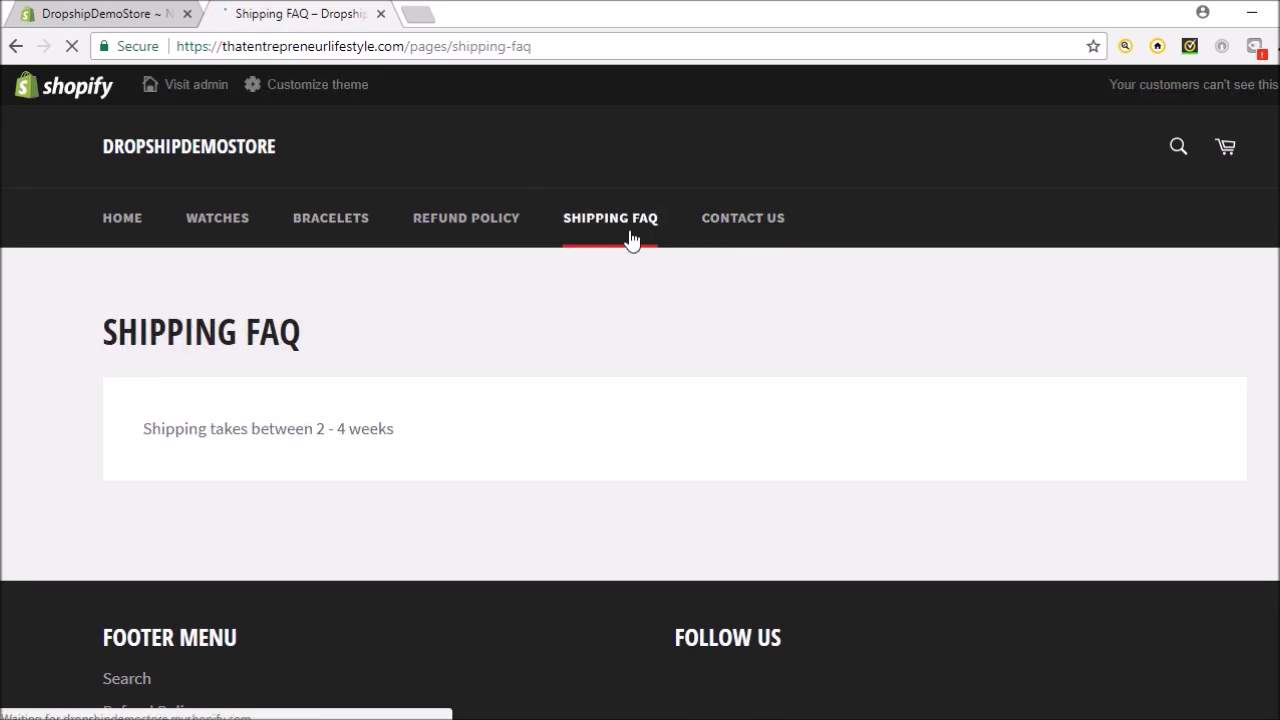
click(749, 236)
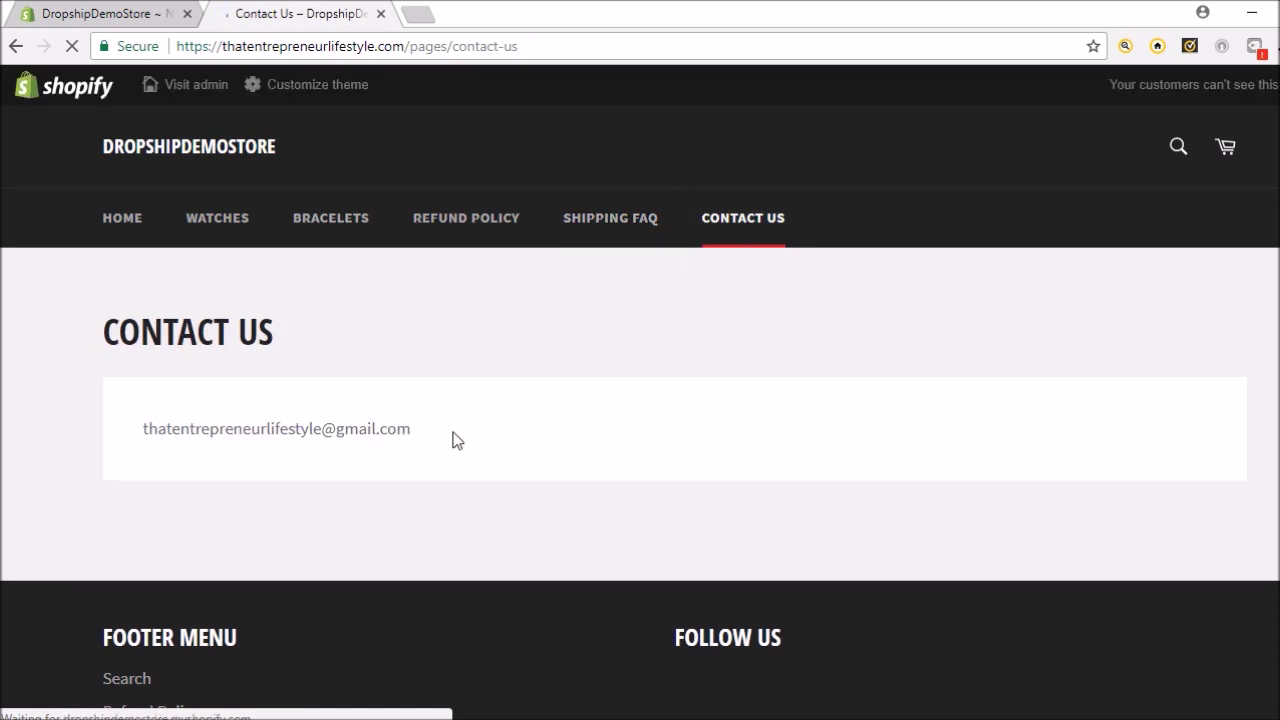